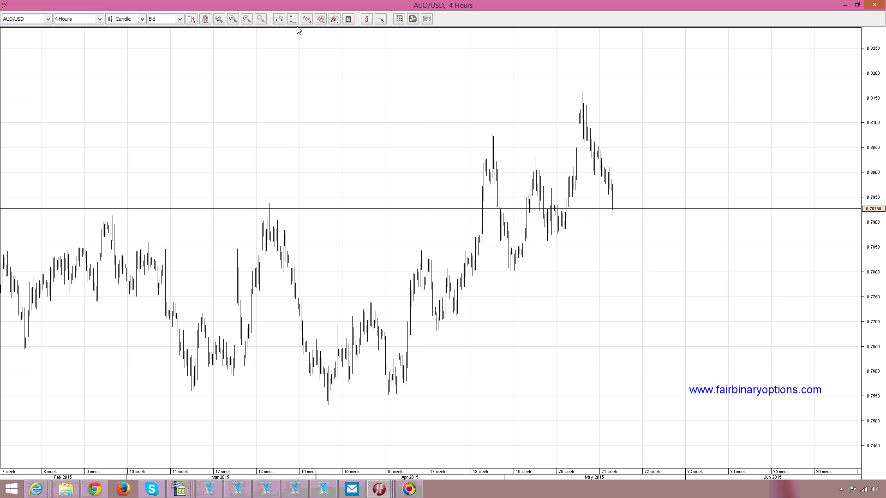
Step: Place a red Signal Down arrow just right of the latest AUD/USD bars
click(322, 19)
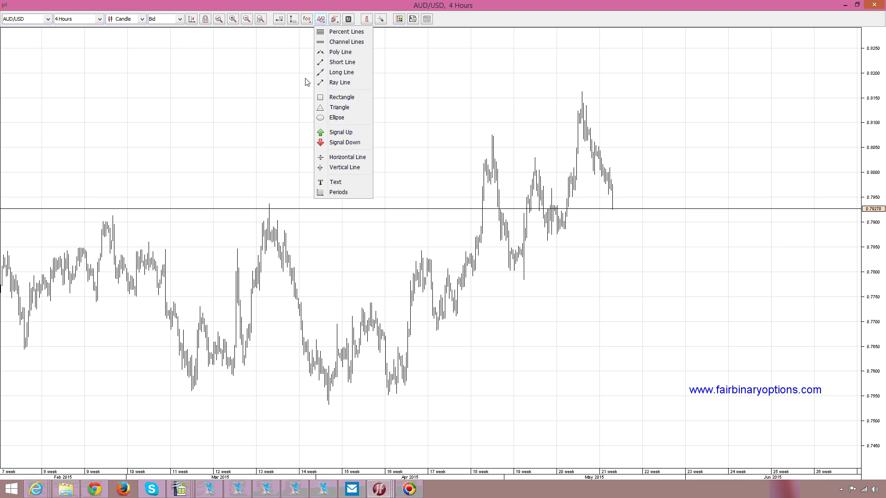
click(345, 142)
click(635, 200)
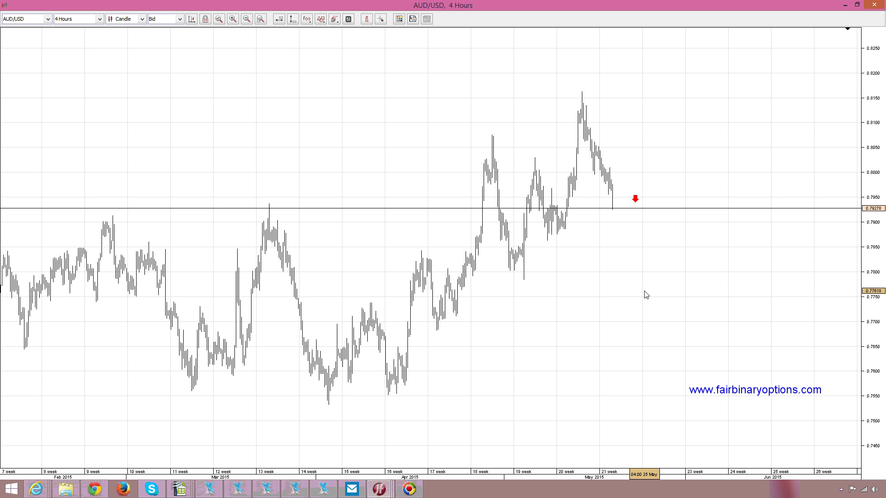
Step: Zoom out and pan left to show July 2014 through August 2015
click(246, 19)
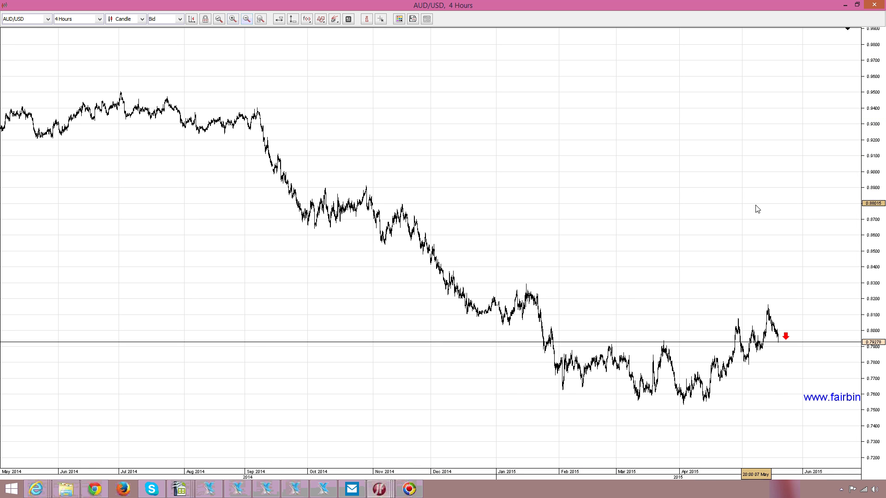
drag(757, 209, 605, 212)
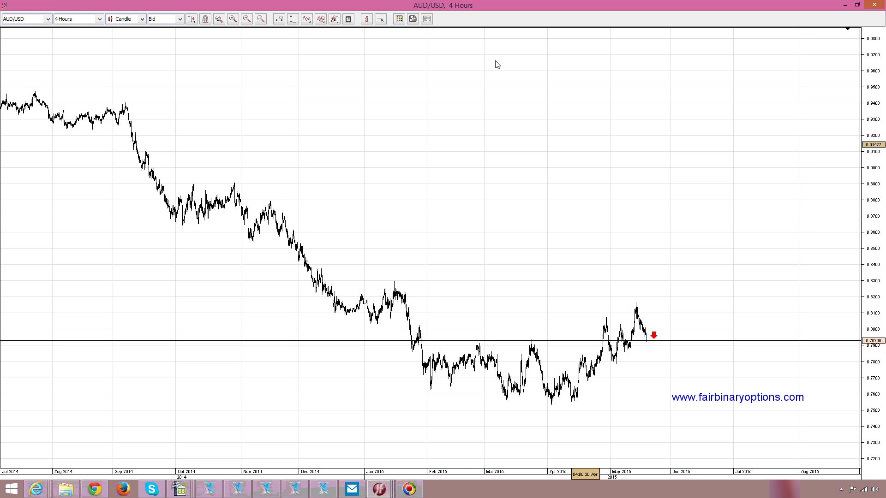
click(320, 21)
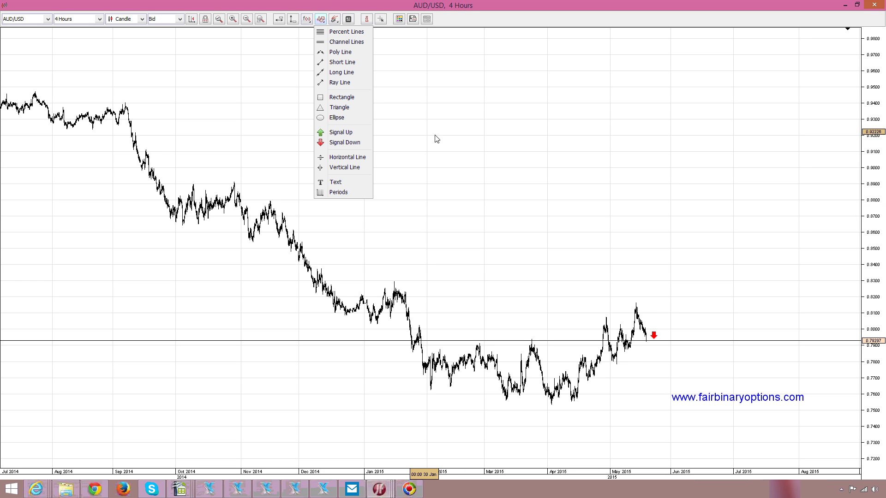
Step: Draw a grey rectangle zone across the March–April 2015 lows, roughly 0.7550–0.7600
click(353, 98)
drag(497, 393, 599, 401)
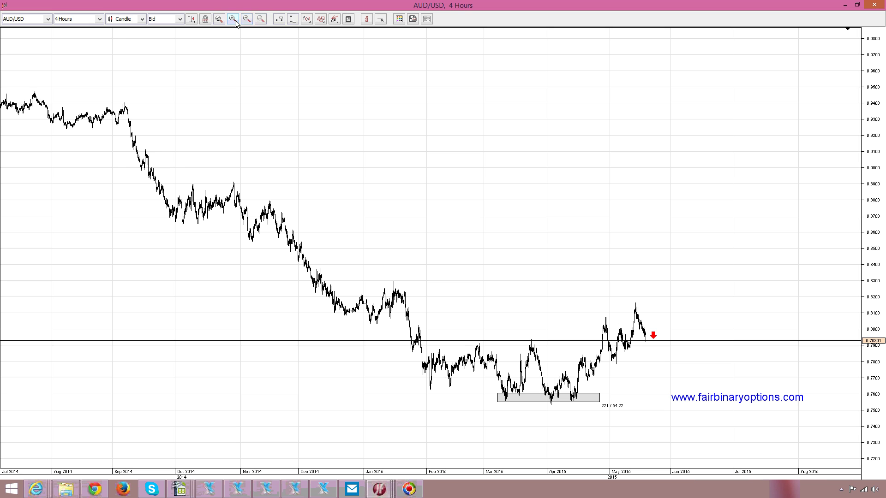
click(320, 19)
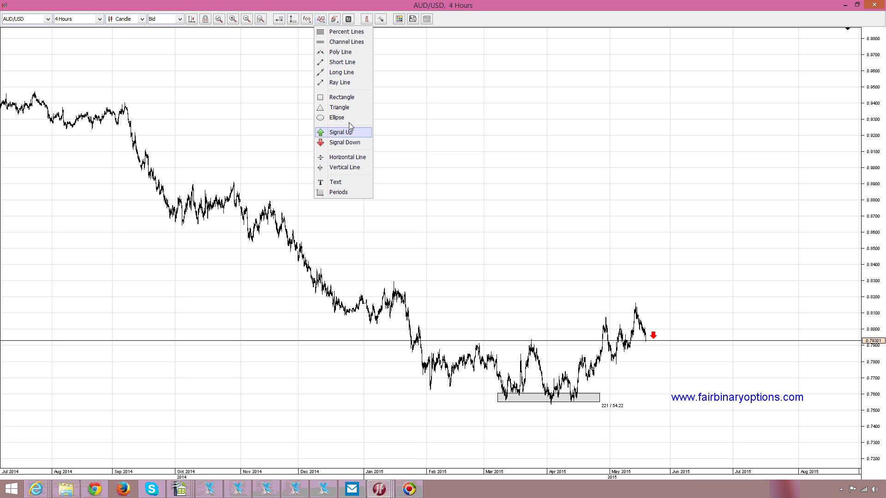
Step: Add a red size-24 text label 'a' above the May 2015 peak
click(340, 182)
click(635, 286)
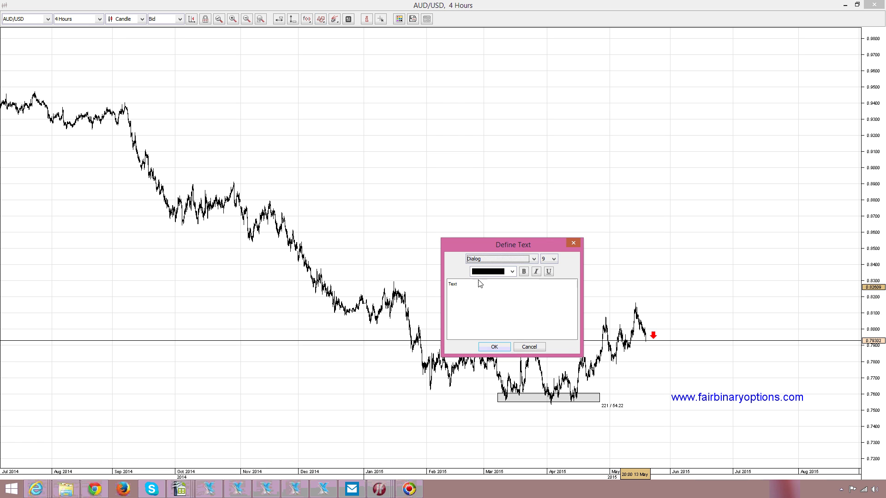
text(a)
click(553, 259)
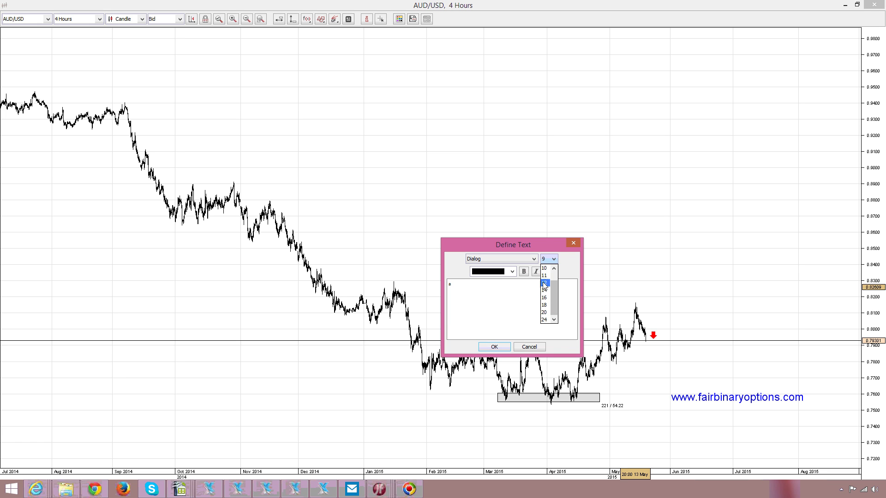
click(545, 319)
click(512, 272)
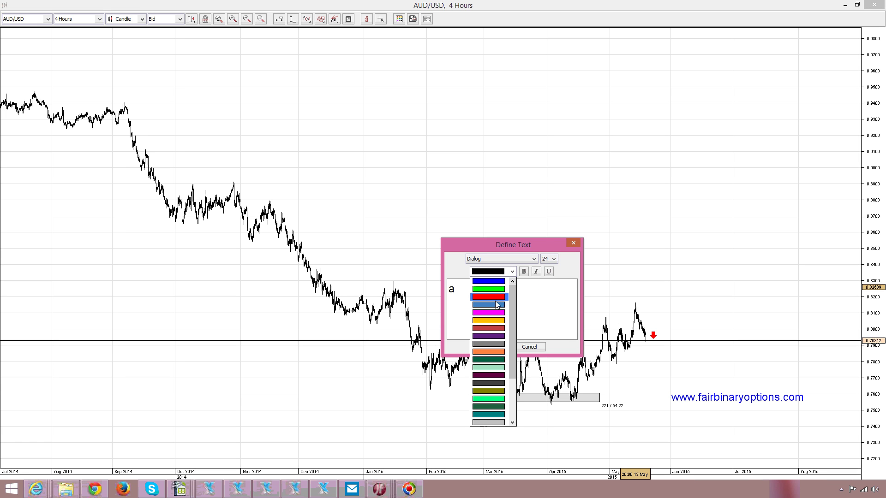
click(513, 294)
click(494, 346)
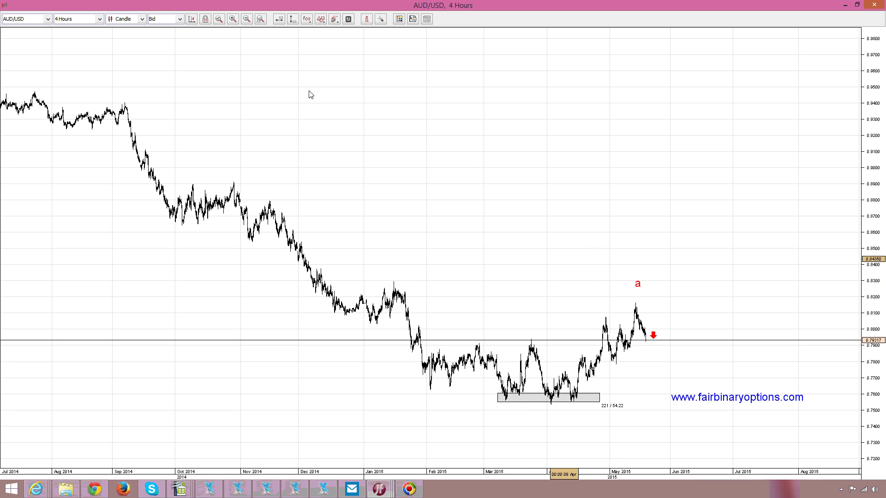
Step: Zoom in on March–May 2015, compress the price scale, and move the red 'a' onto the earlier peak
click(233, 21)
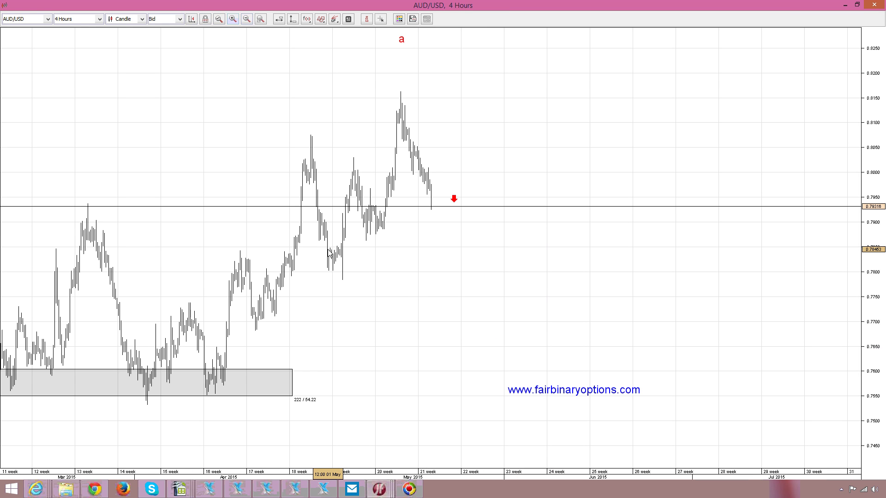
drag(878, 110, 879, 117)
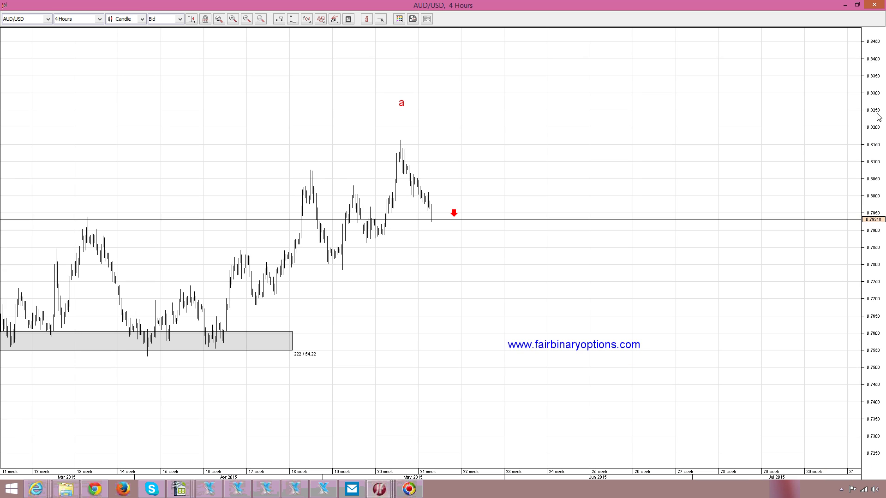
click(401, 105)
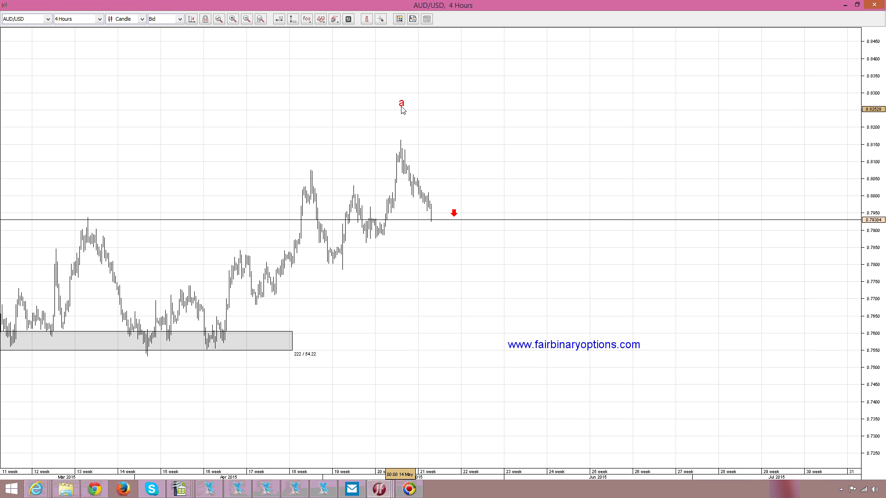
drag(402, 108, 354, 179)
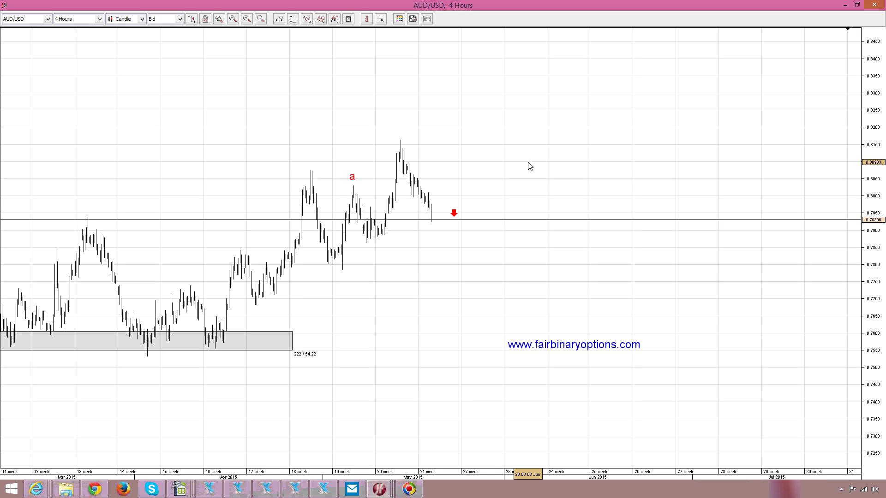
click(352, 177)
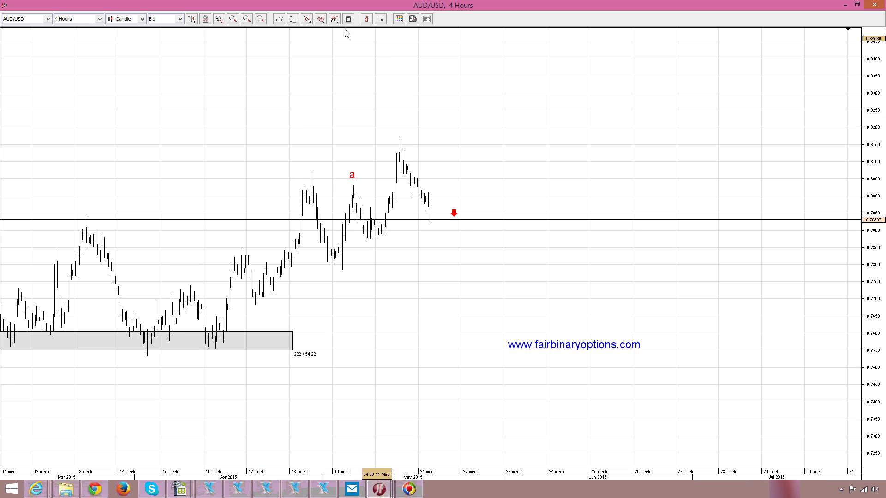
click(272, 191)
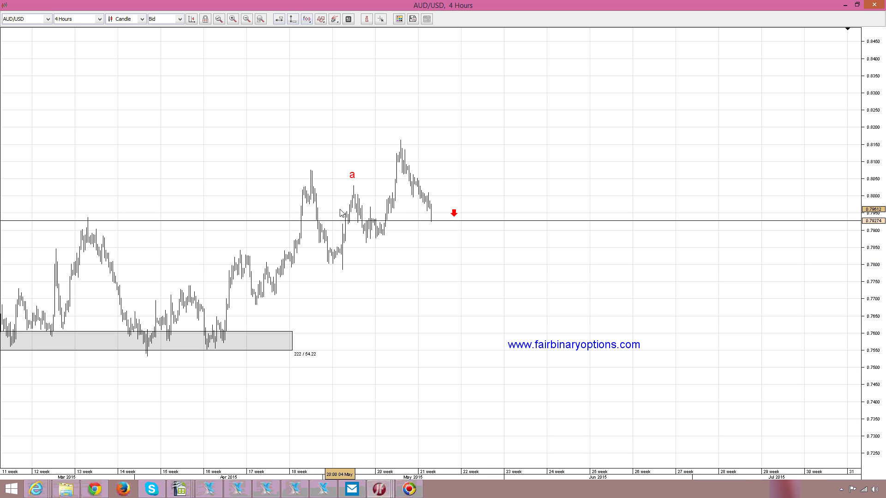
Step: Nudge the red 'a' label just above the earlier peak
drag(353, 177, 353, 166)
right_click(353, 164)
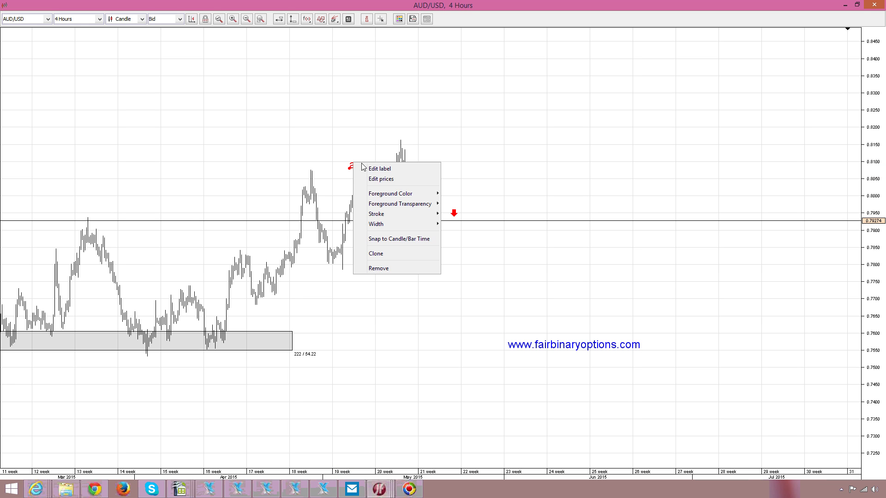
click(385, 173)
click(584, 243)
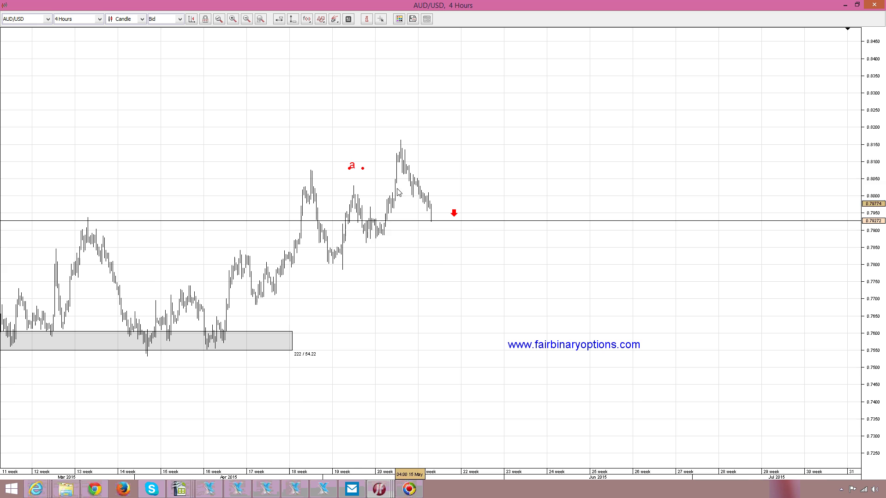
Step: Clone the red 'a' into a blue size-20 'a' above the mid-April high
right_click(350, 168)
click(396, 256)
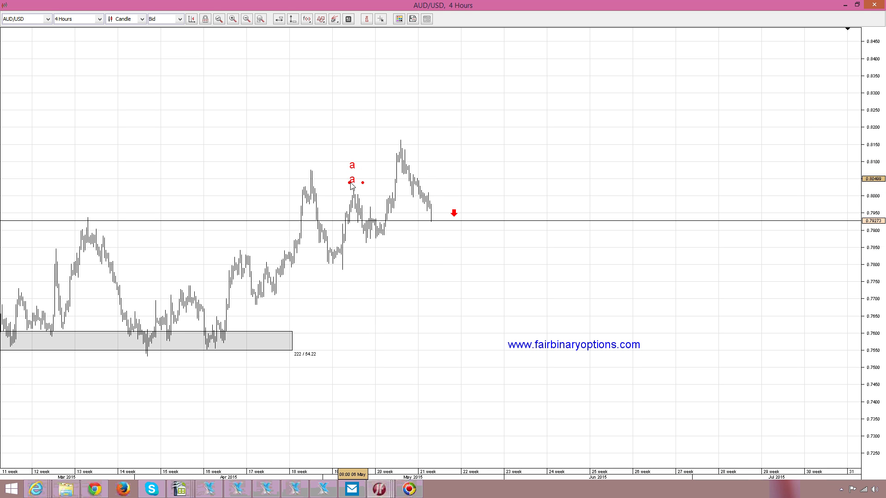
drag(351, 184, 189, 276)
right_click(190, 275)
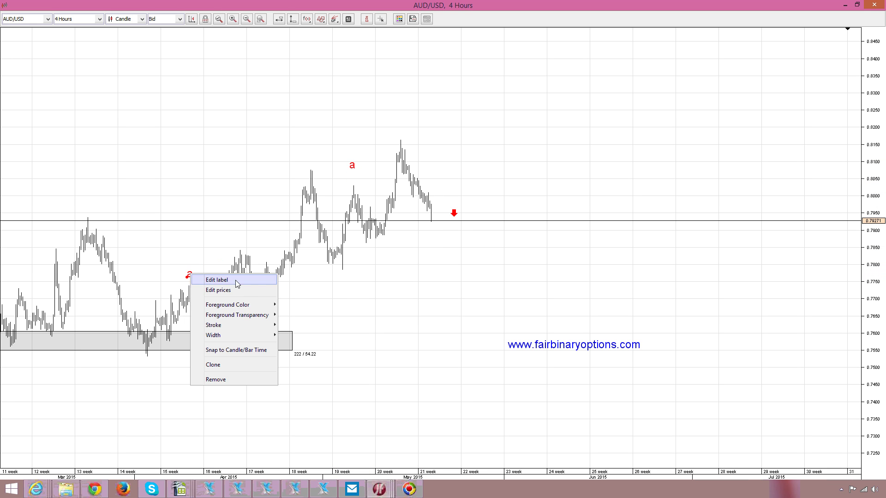
click(237, 280)
click(512, 272)
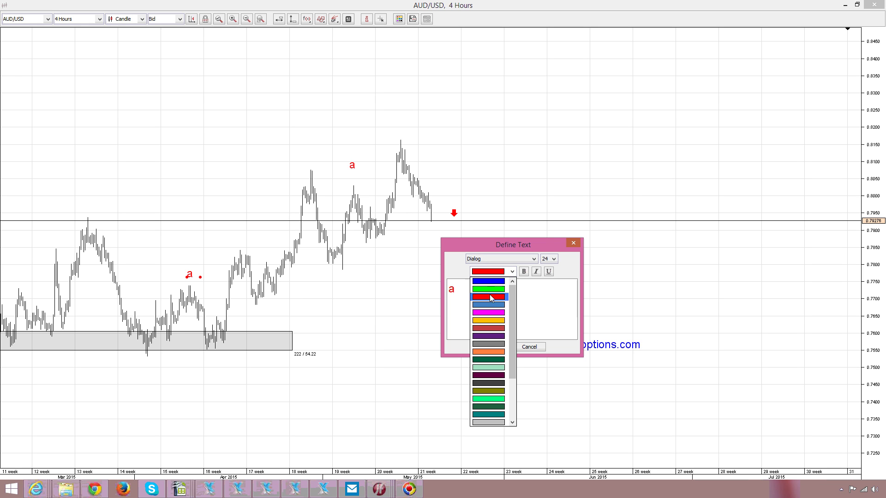
click(496, 282)
click(553, 258)
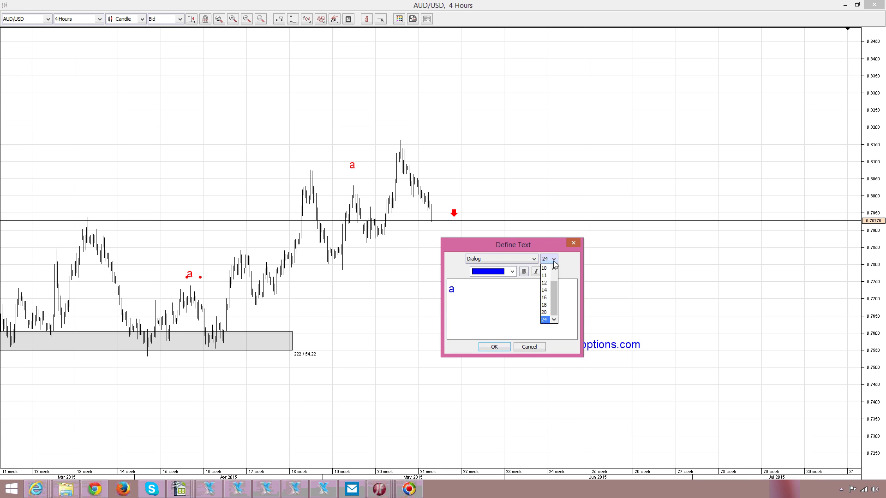
click(546, 303)
click(494, 346)
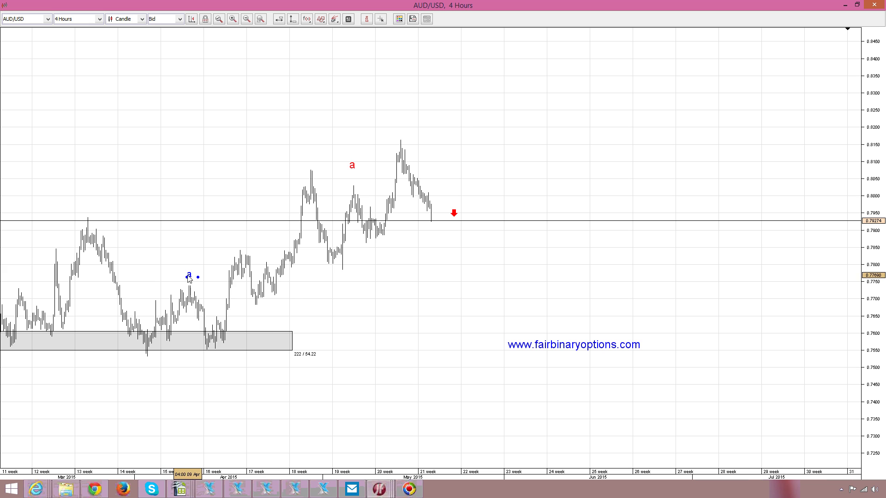
Step: Clone the blue 'a' to the April low in the grey zone and relabel it 'b'
right_click(188, 275)
click(221, 365)
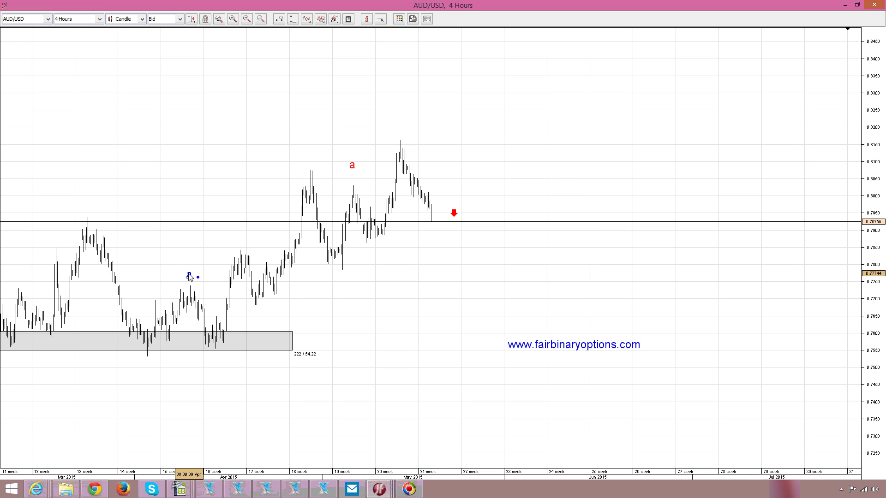
click(225, 353)
right_click(225, 352)
click(249, 359)
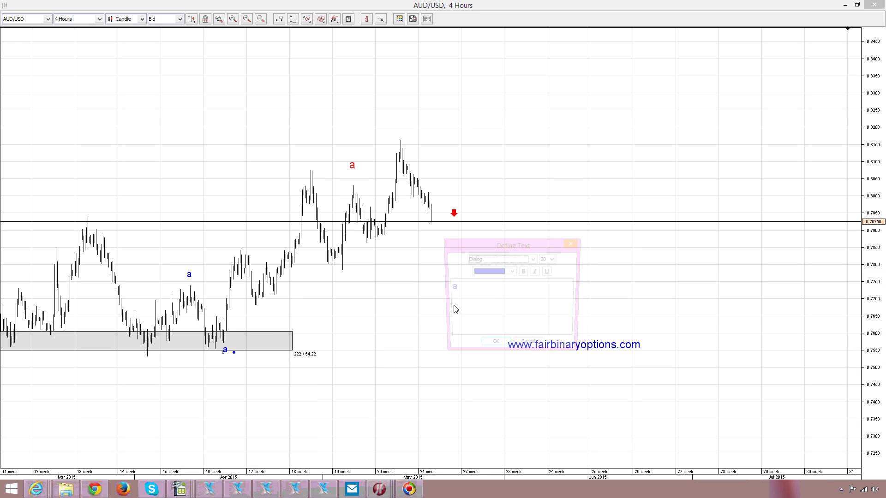
double_click(526, 292)
text(b)
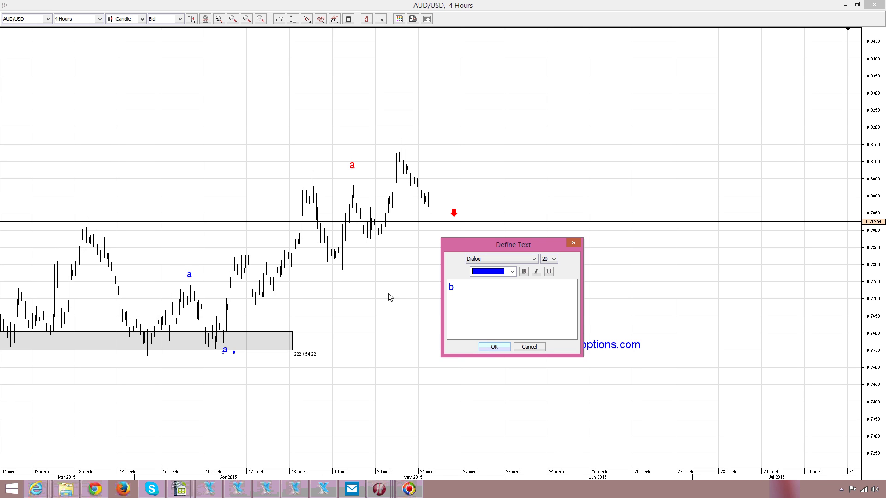
click(494, 347)
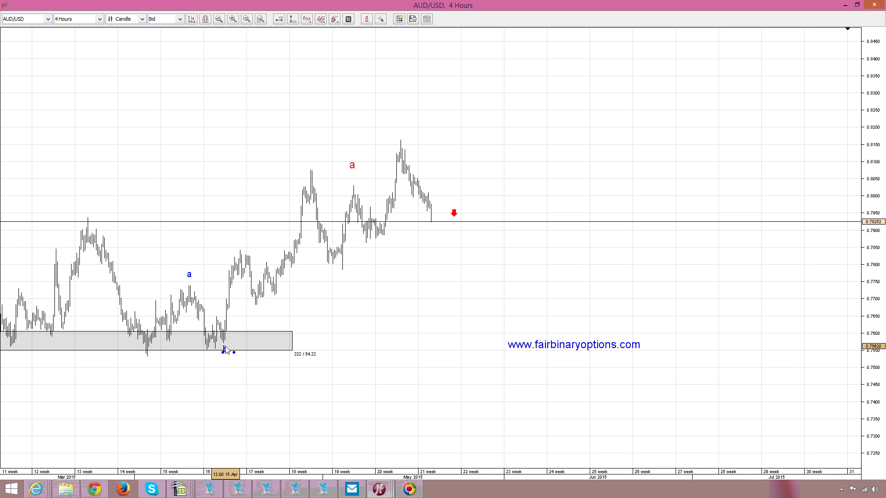
Step: Clone the blue 'b' above the April rise and relabel it 'c'
right_click(226, 350)
click(267, 438)
click(238, 240)
right_click(239, 239)
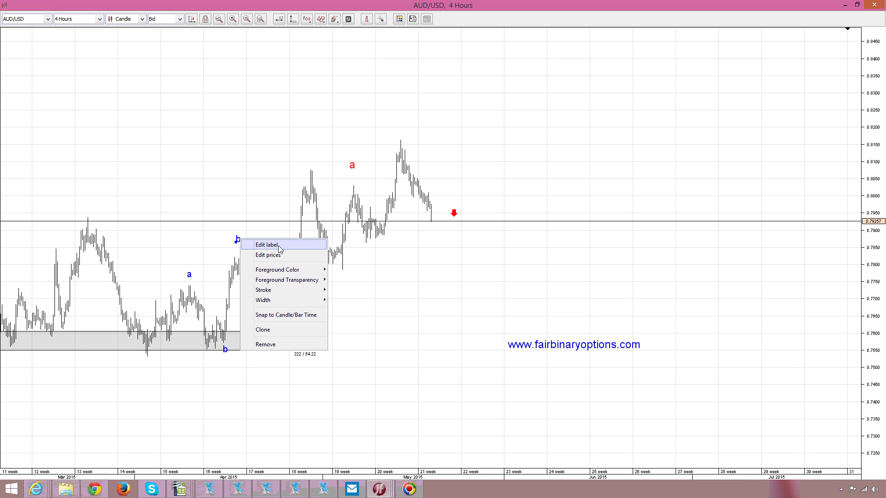
click(278, 245)
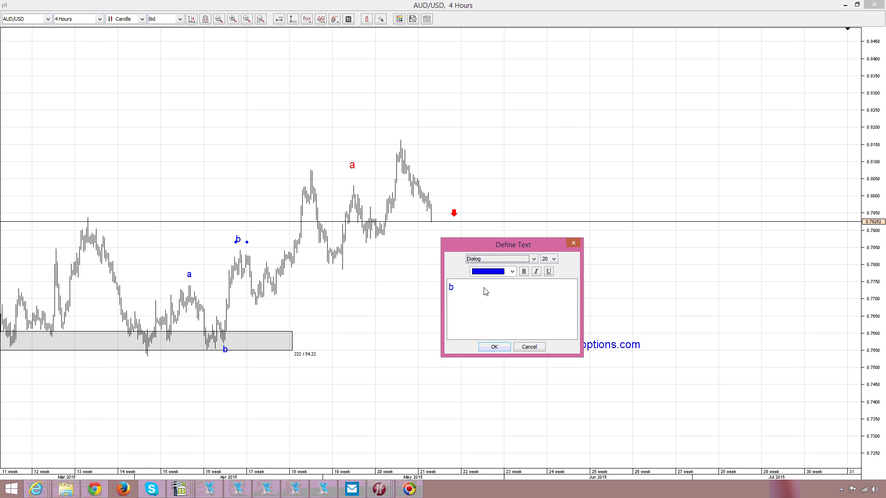
key(ctrl+a)
text(c)
click(508, 348)
Step: Clone the blue 'c' down to the April dip and relabel it 'x'
right_click(237, 240)
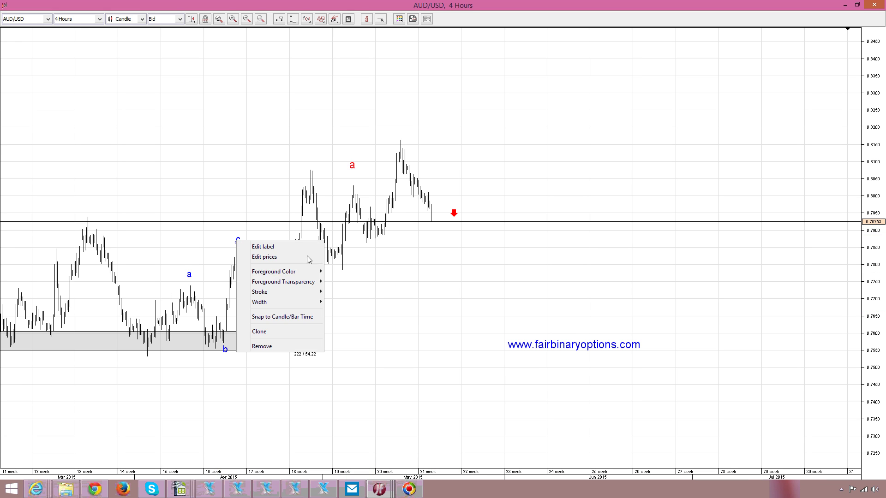
click(278, 331)
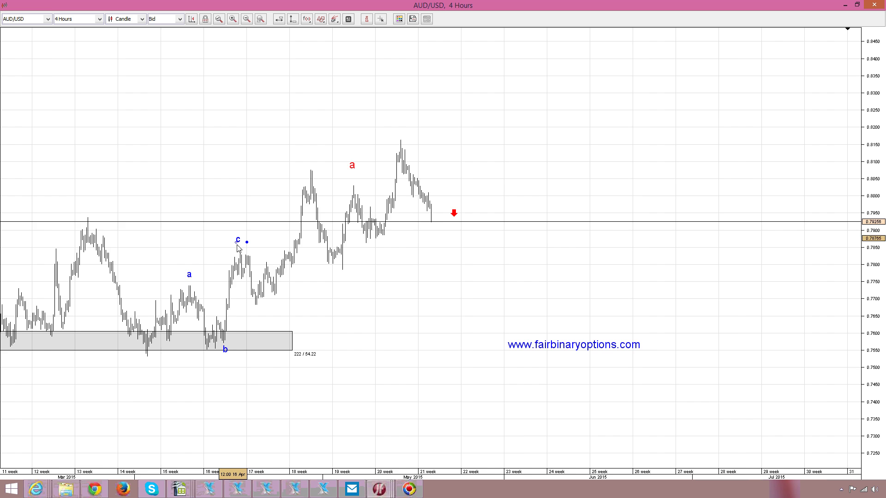
drag(259, 246, 297, 308)
right_click(296, 308)
click(323, 310)
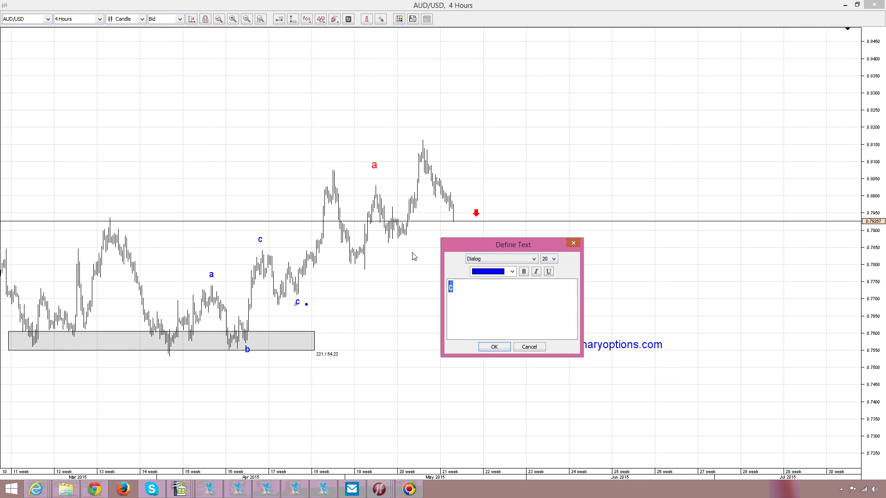
text(x)
click(503, 347)
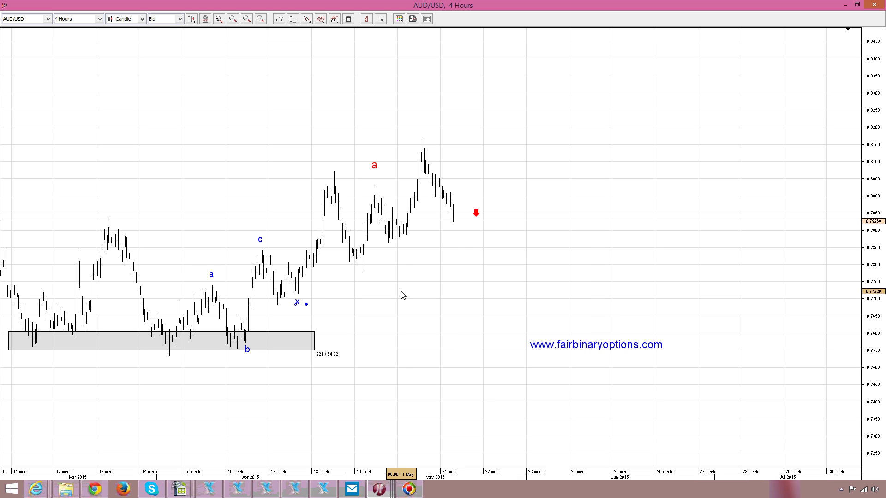
Step: Clone the blue a, b, c labels onto the May peak, early-May low, and below the red 'a' peak
right_click(211, 277)
click(239, 366)
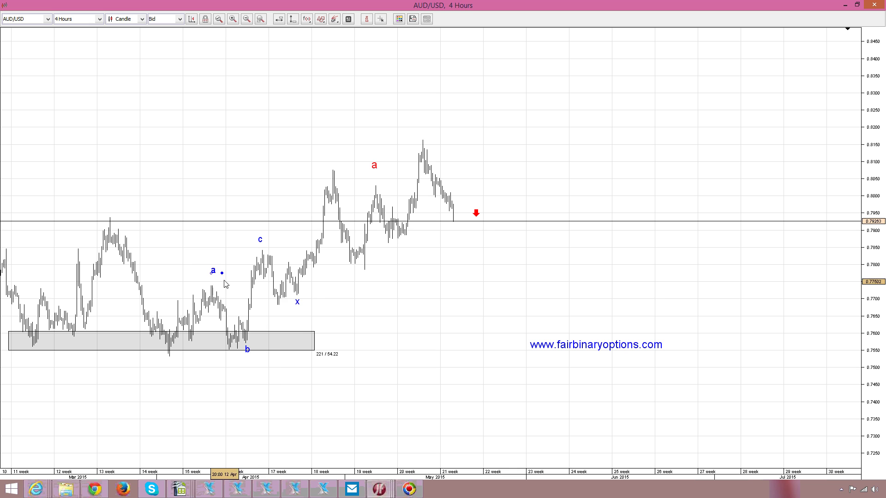
mouse_move(226, 283)
mouse_down()
mouse_move(237, 247)
mouse_move(269, 207)
mouse_move(337, 162)
mouse_up()
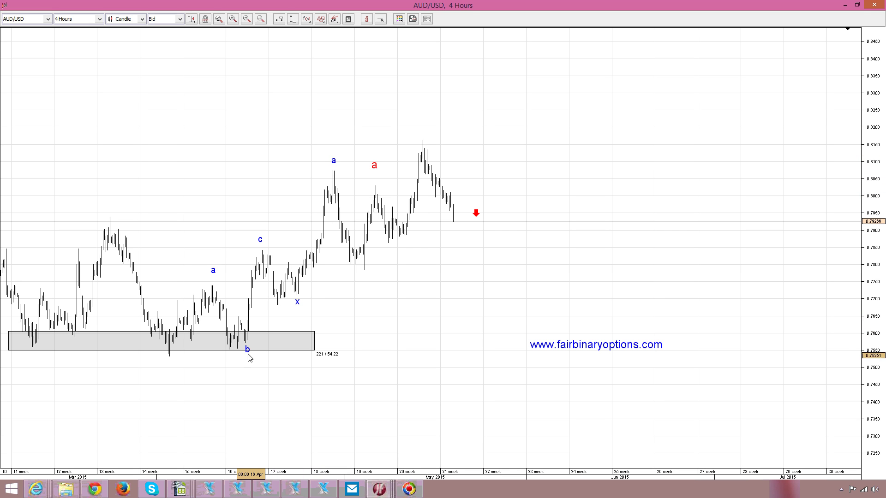
right_click(248, 352)
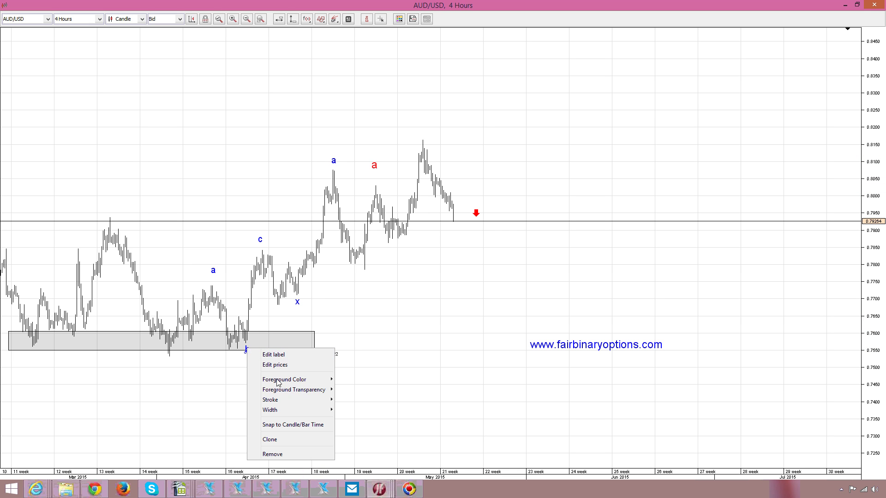
click(284, 442)
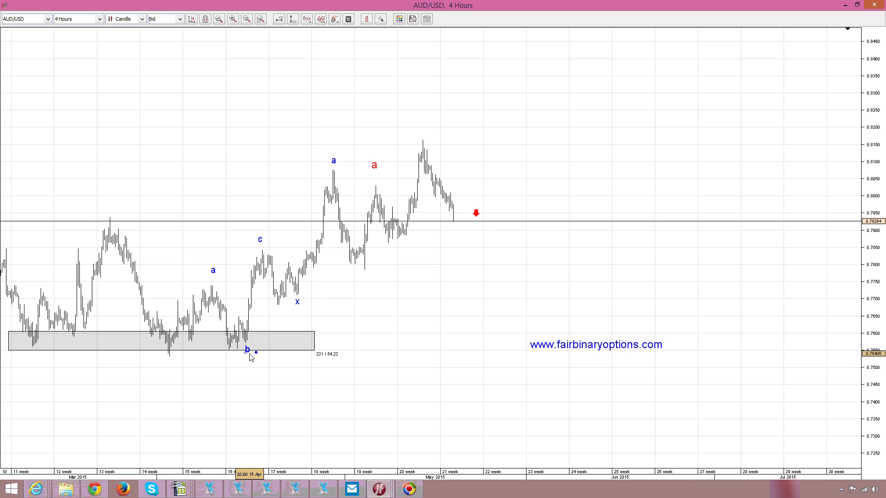
mouse_move(247, 353)
mouse_down()
mouse_move(299, 306)
mouse_move(367, 277)
mouse_up()
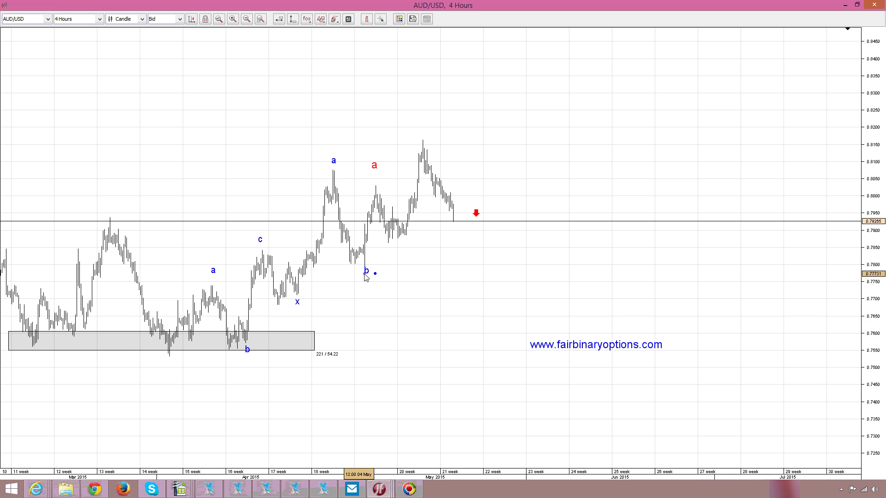
right_click(259, 238)
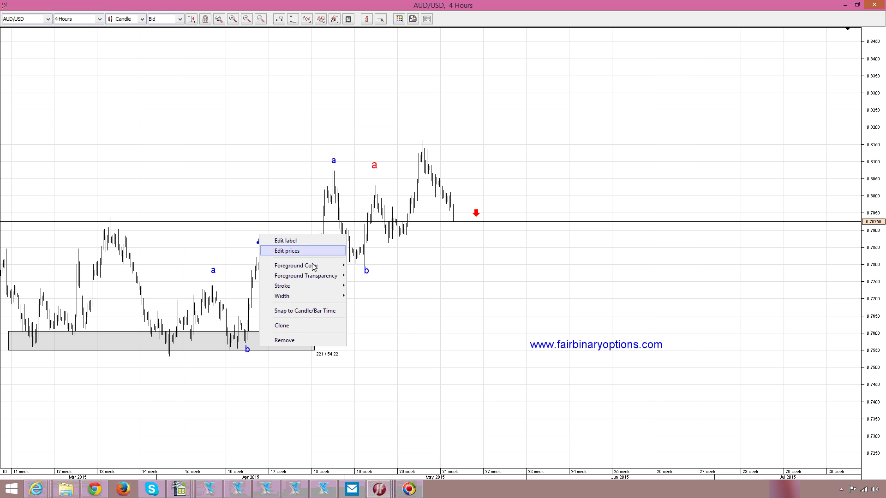
click(281, 325)
mouse_move(262, 242)
mouse_down()
mouse_move(351, 199)
mouse_move(375, 177)
mouse_up()
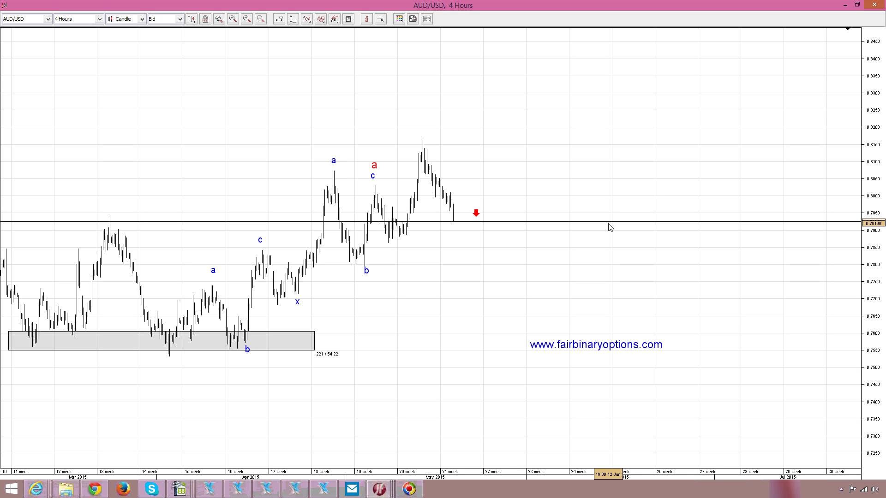
Step: Place a horizontal line at 0.75311 just beneath the grey support zone
click(279, 19)
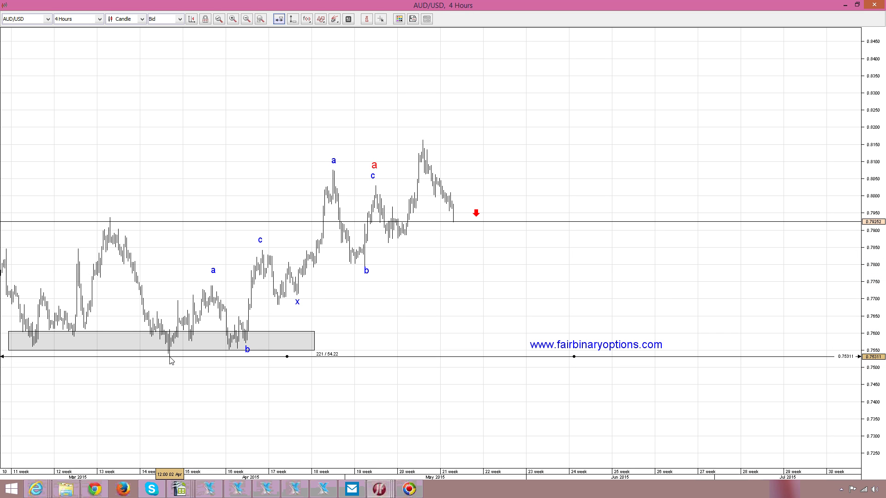
click(170, 357)
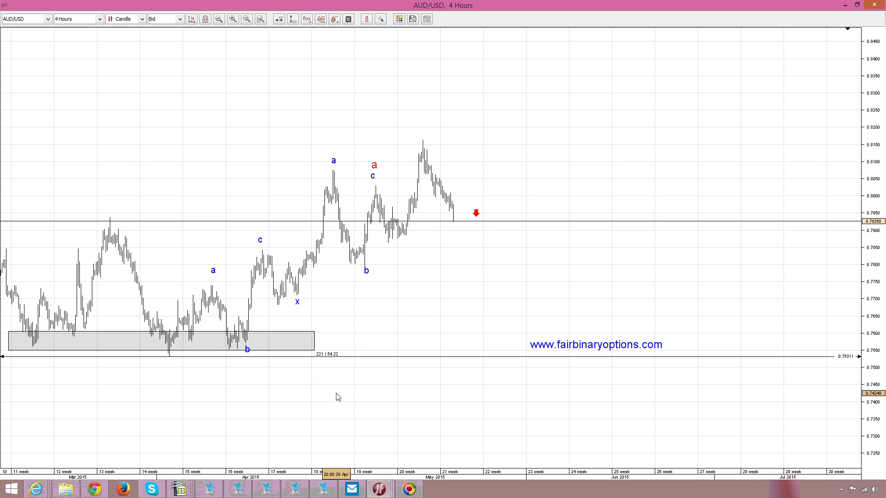
Step: Clone the red 'a' label, rename it 'b', and drag it down near 0.7620 past the latest bars
right_click(380, 165)
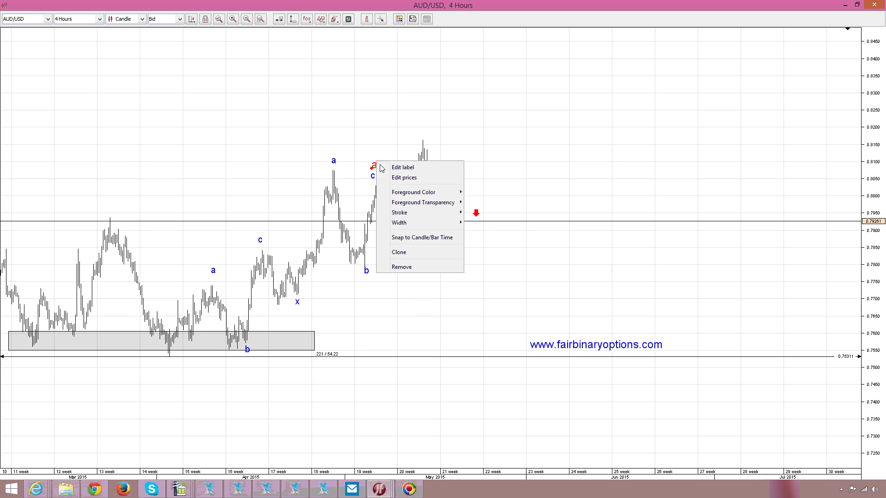
click(401, 266)
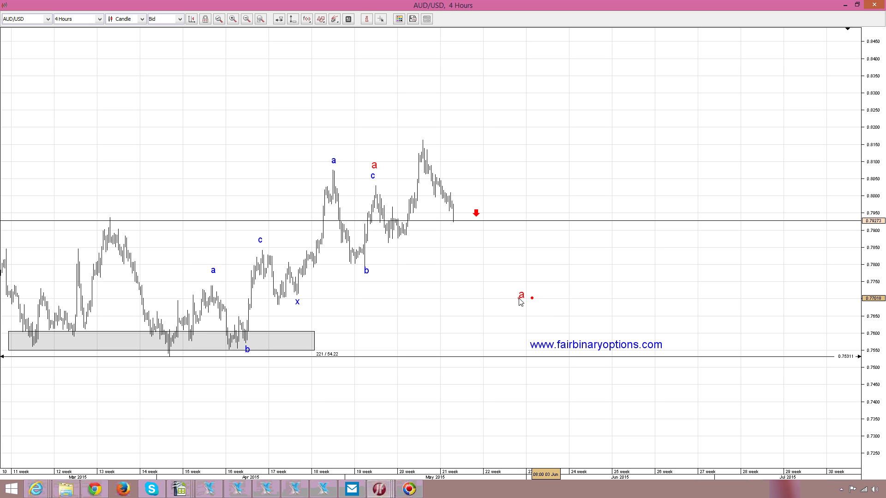
right_click(520, 301)
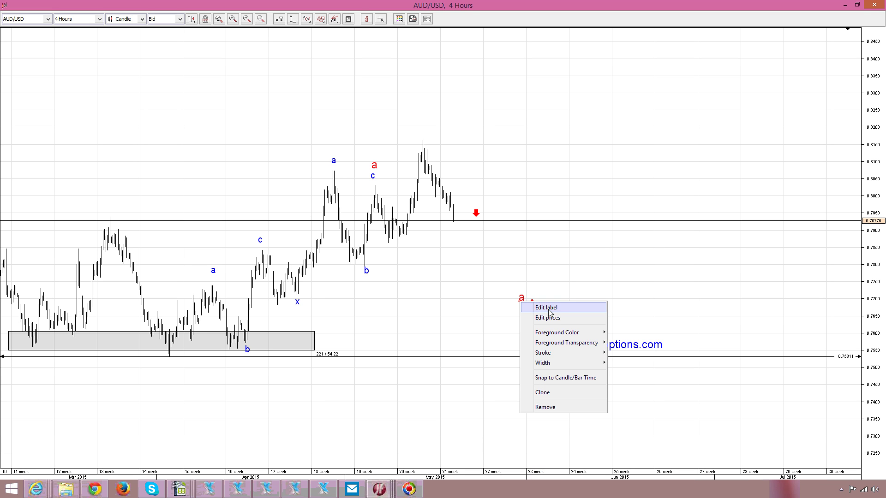
click(547, 308)
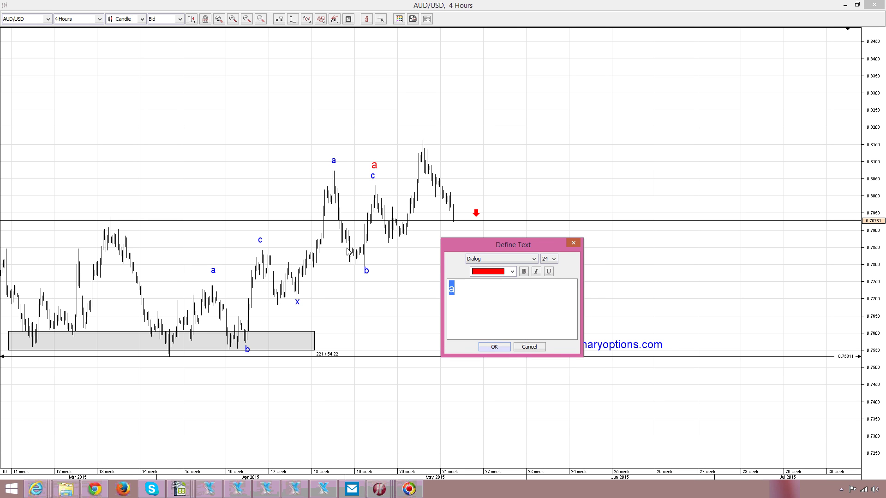
text(b)
click(505, 347)
drag(524, 300, 512, 324)
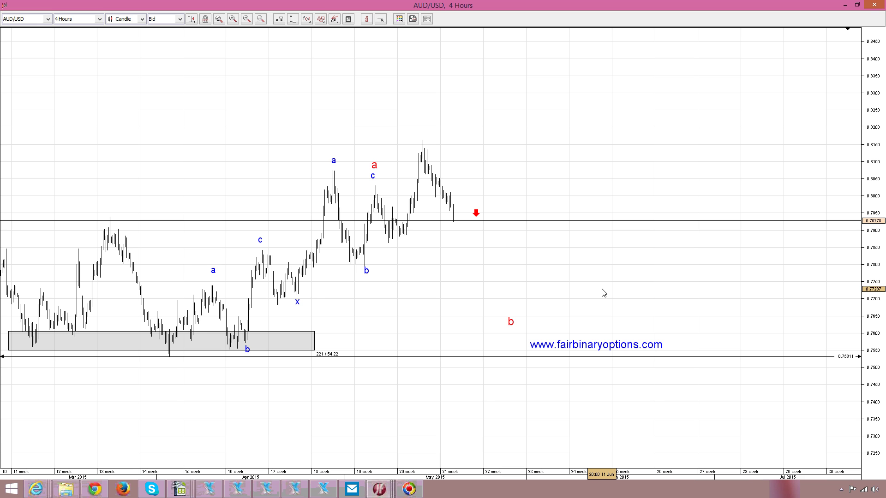
Step: Add a two-line note: put options with end of week (22nd of May 17:10 GMT) and end of month (29th of May 17:10 GMT)
click(321, 20)
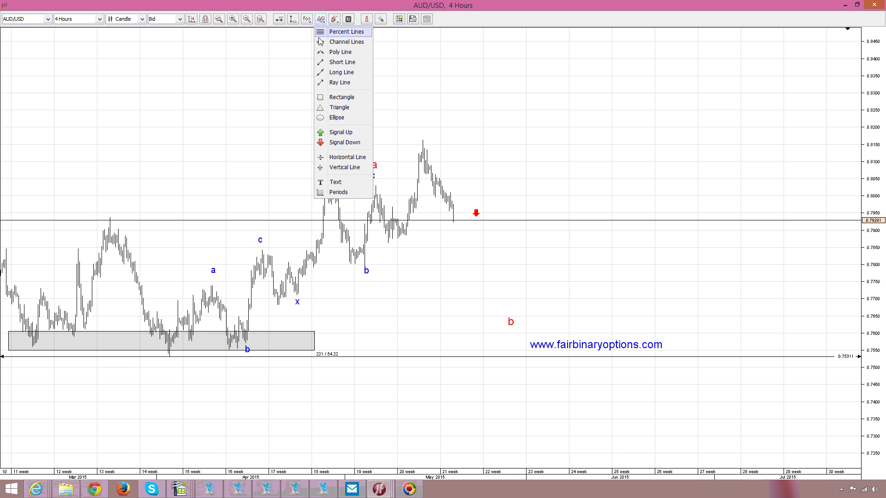
click(339, 182)
click(471, 261)
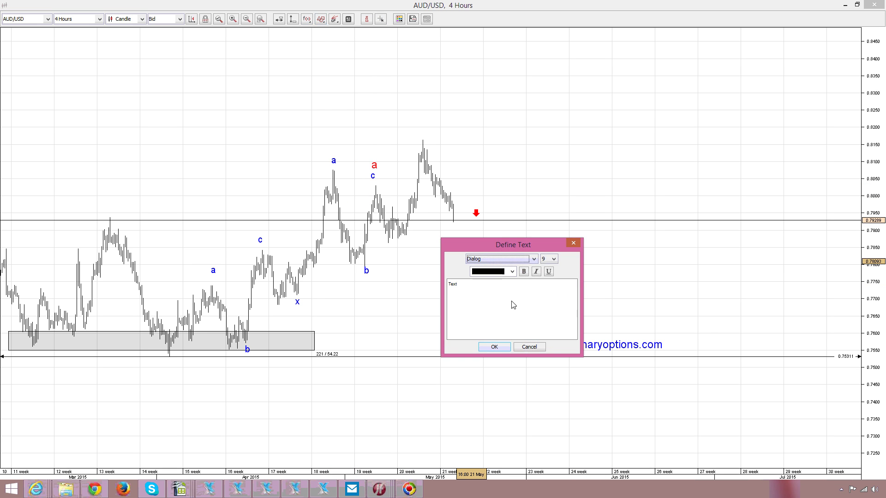
click(513, 304)
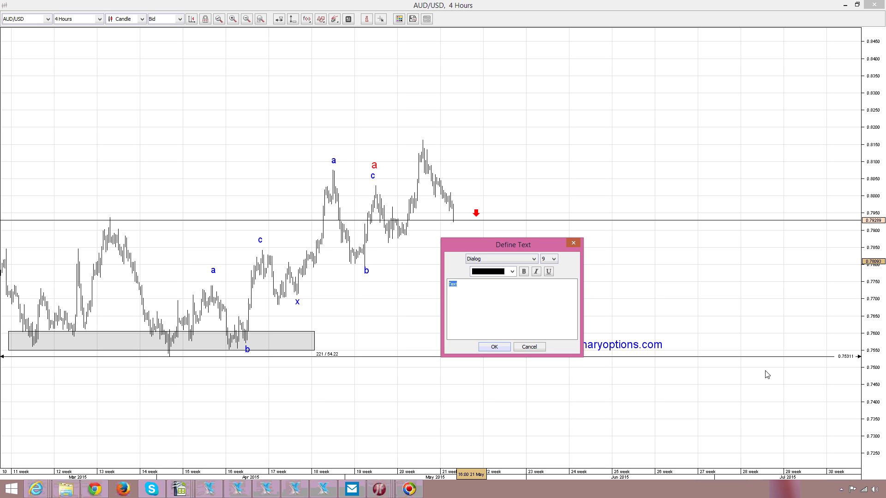
text(put options with en)
text(d of day)
key(BackSpace)
key(BackSpace)
key(BackSpace)
key(BackSpace)
text(week (22nd of May 17:10 )
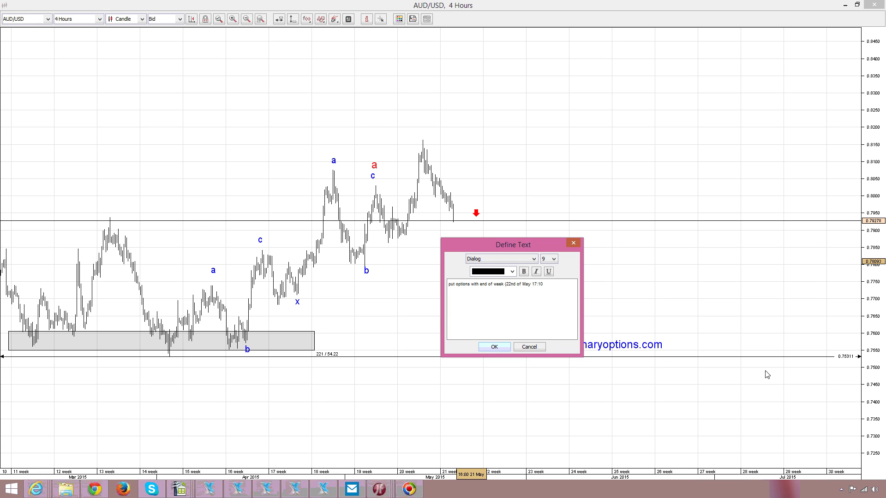
text(GMT))
key(Return)
text(put options with en)
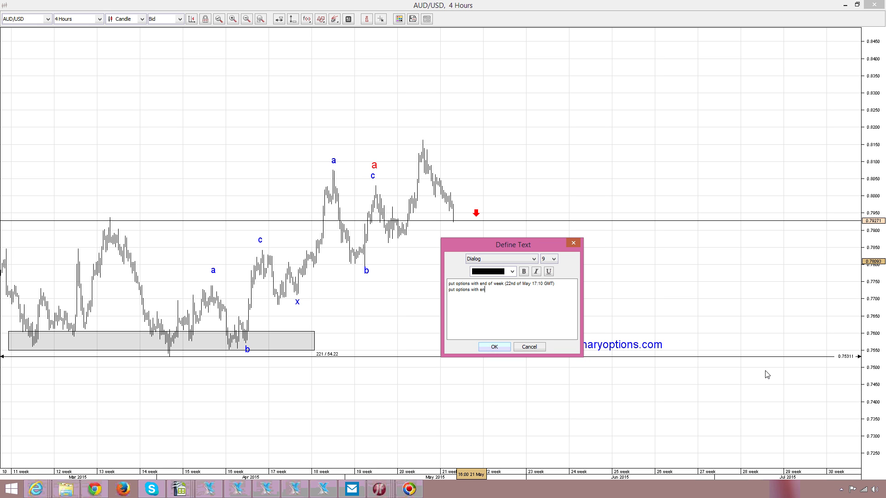
text(d of month (29th of May 17:10 GMT))
Step: Set the note's font size to 24 and place it on the chart
click(552, 259)
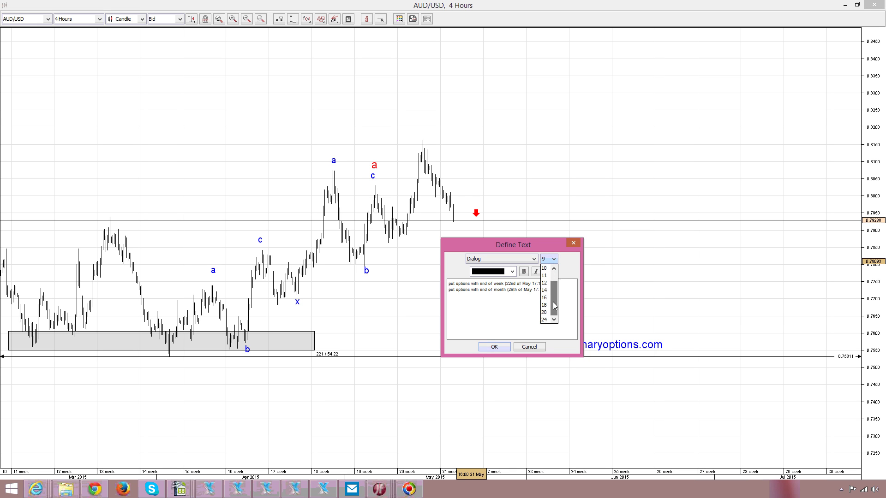
scroll(553, 302, down, 1)
click(547, 319)
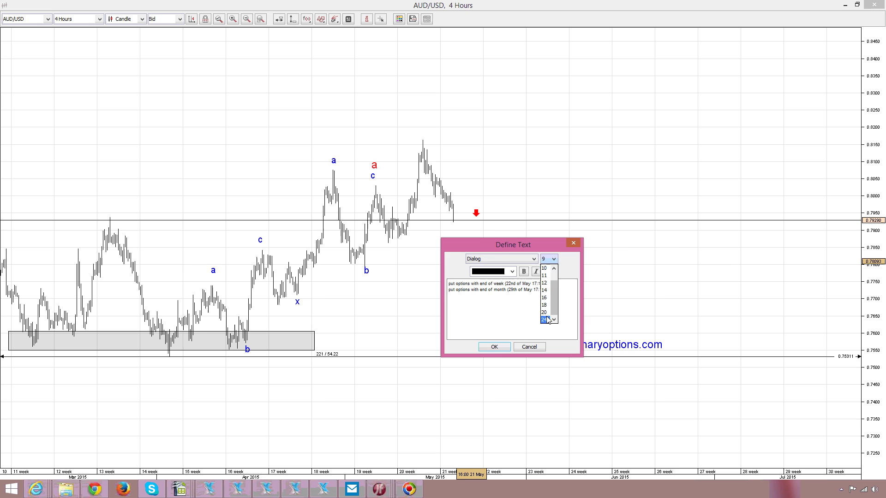
click(494, 347)
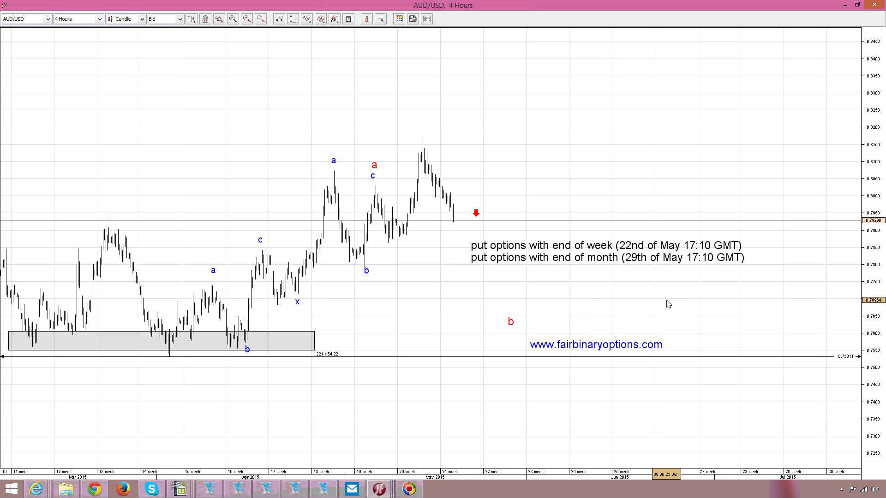